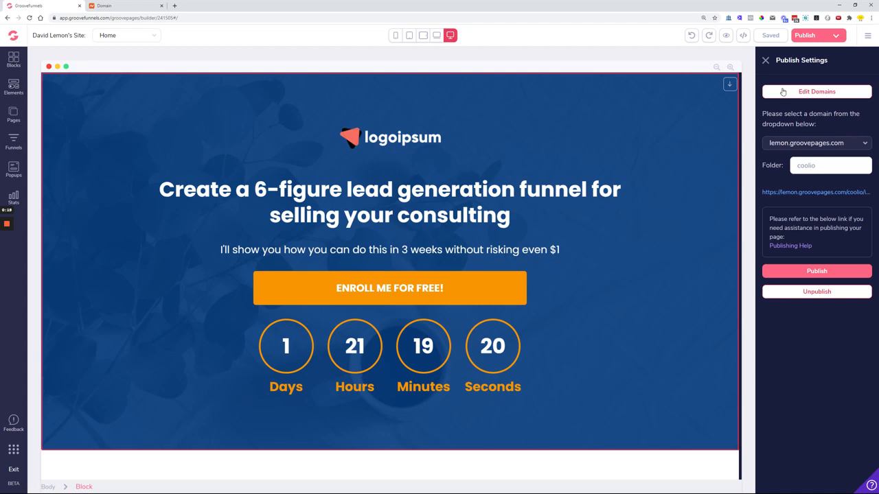
Add the domain grooveadvisor.com in the account's domain settings, for use with GroovePages and hosted by Groove (Yes please!).
{"action": "left_click", "coordinate": [811, 92]}
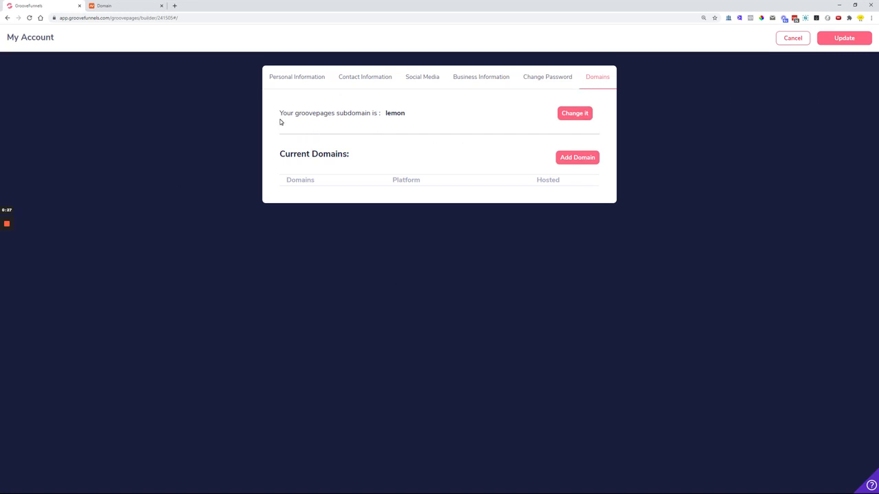
{"action": "left_click_drag", "start_coordinate": [280, 154], "coordinate": [386, 158]}
{"action": "left_click", "coordinate": [388, 157]}
{"action": "left_click", "coordinate": [574, 160]}
{"action": "left_click_drag", "start_coordinate": [375, 212], "coordinate": [298, 218]}
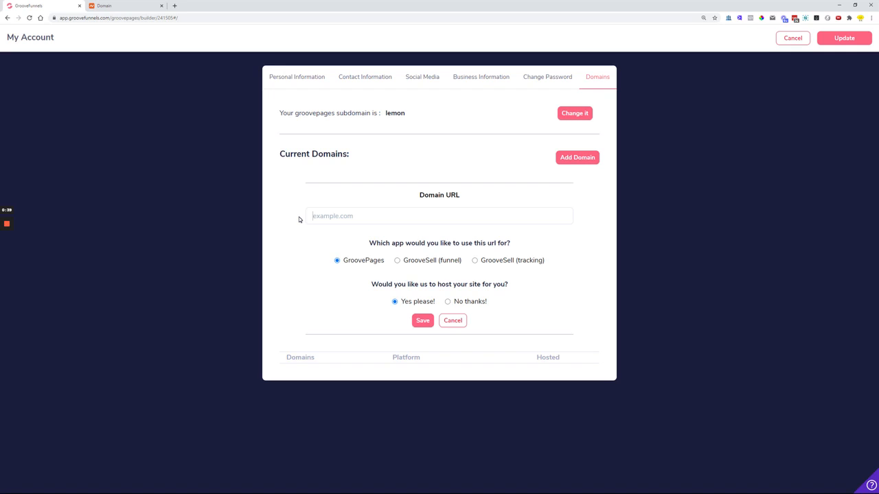
{"action": "type", "text": "grooveadvisor.com"}
{"action": "left_click_drag", "start_coordinate": [366, 246], "coordinate": [545, 246]}
{"action": "left_click", "coordinate": [544, 245]}
{"action": "left_click_drag", "start_coordinate": [372, 284], "coordinate": [509, 284]}
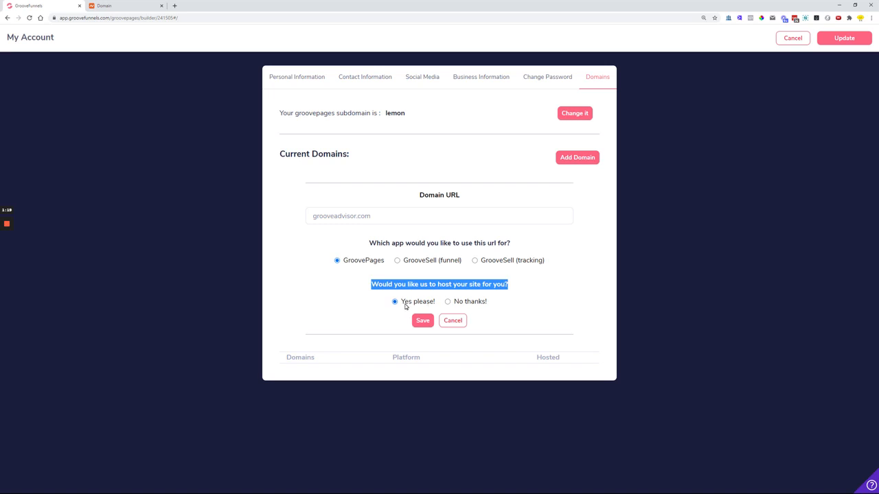
{"action": "left_click", "coordinate": [544, 310]}
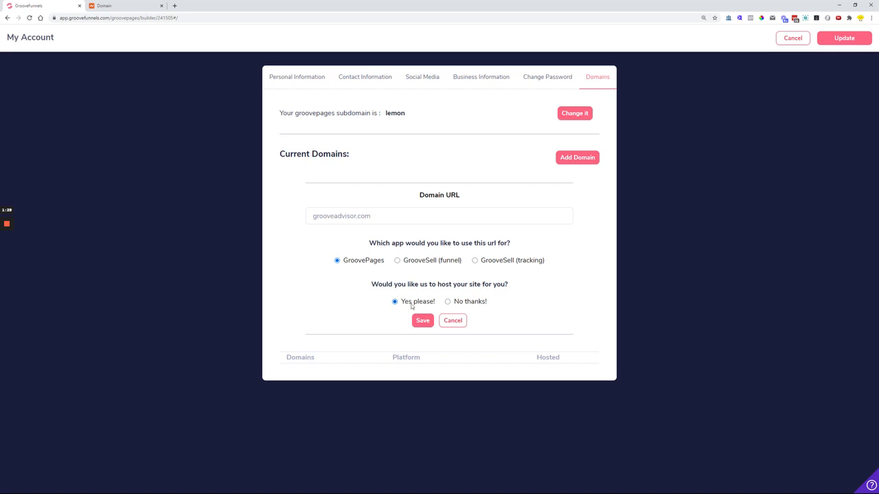
{"action": "left_click", "coordinate": [421, 324]}
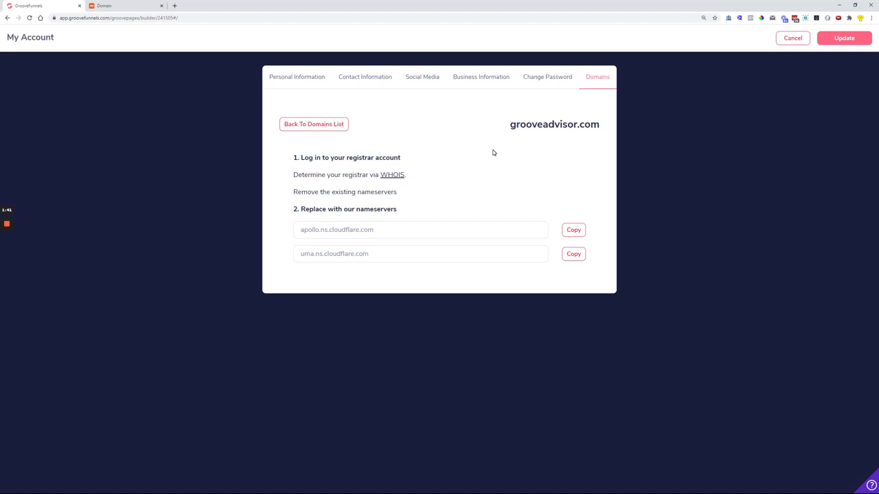
Switch to the Namecheap page for grooveadvisor.com and set its nameserver type to Custom DNS.
{"action": "left_click_drag", "start_coordinate": [300, 157], "coordinate": [406, 157]}
{"action": "left_click", "coordinate": [445, 157]}
{"action": "left_click_drag", "start_coordinate": [505, 125], "coordinate": [601, 127]}
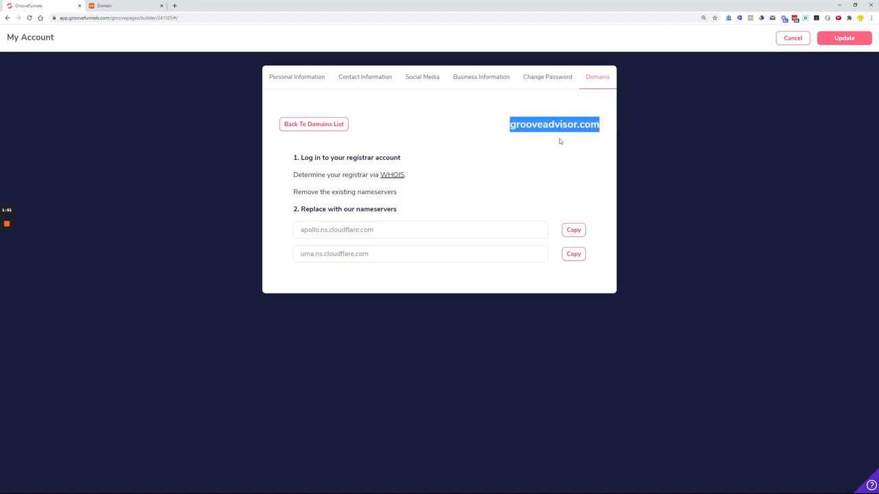
{"action": "left_click", "coordinate": [533, 162]}
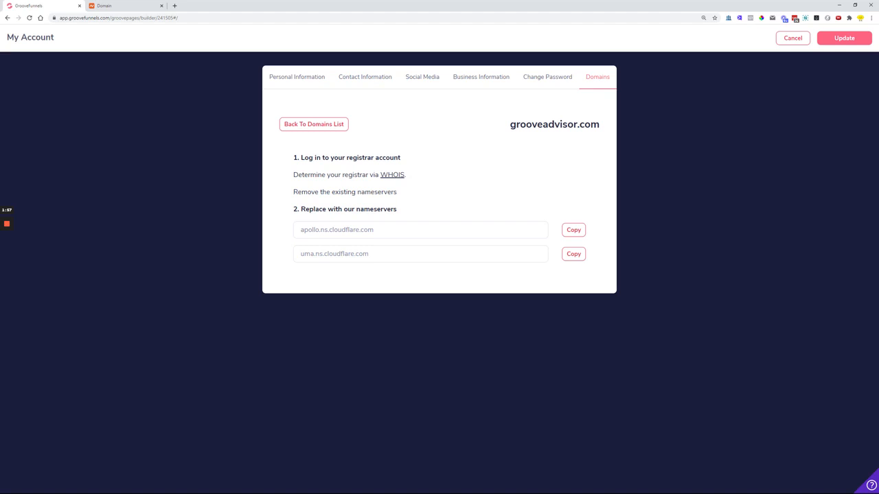
{"action": "left_click_drag", "start_coordinate": [299, 208], "coordinate": [412, 206]}
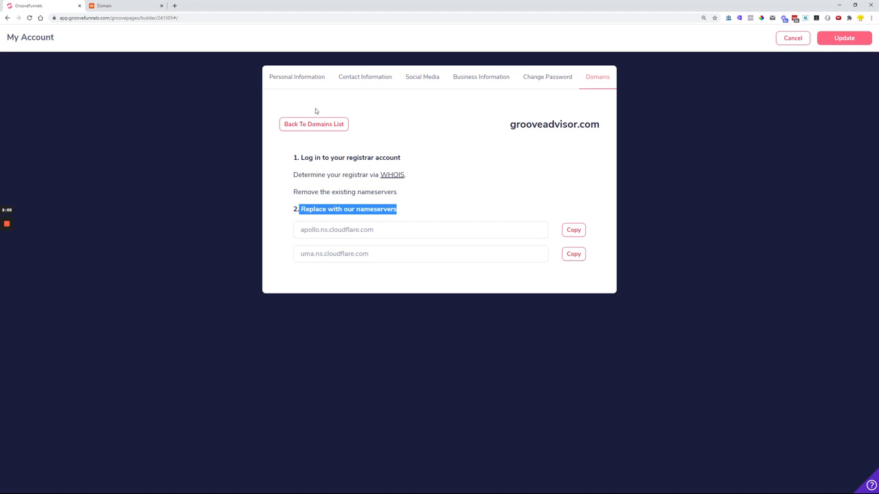
{"action": "left_click", "coordinate": [106, 6]}
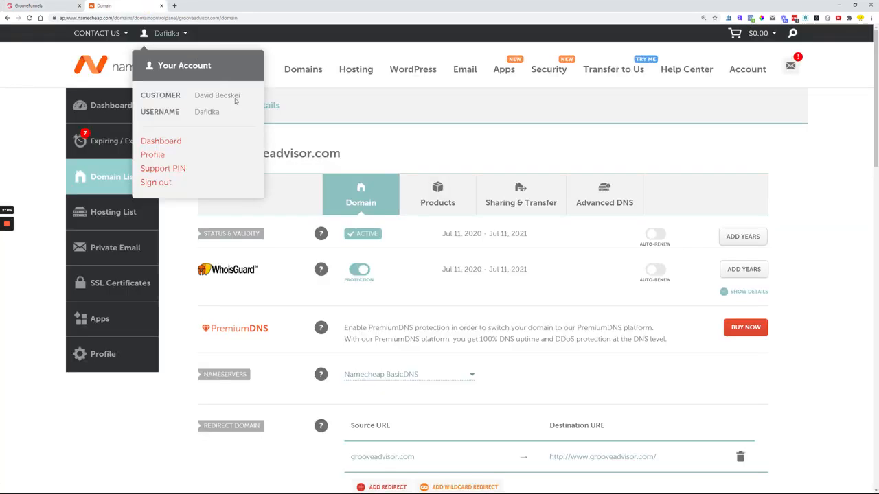
{"action": "scroll", "coordinate": [196, 286], "scroll_direction": "down", "scroll_amount": 1}
{"action": "left_click_drag", "start_coordinate": [196, 285], "coordinate": [285, 291]}
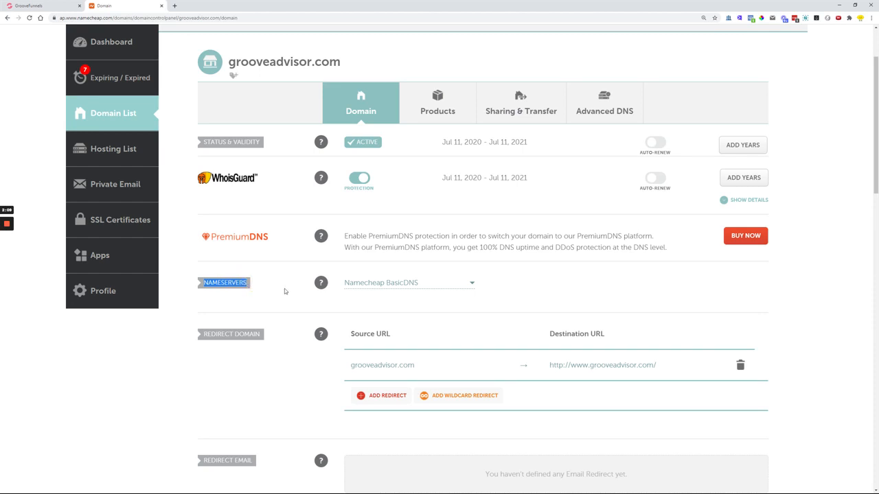
{"action": "left_click", "coordinate": [285, 291]}
{"action": "left_click_drag", "start_coordinate": [197, 285], "coordinate": [253, 283]}
{"action": "left_click", "coordinate": [292, 292]}
{"action": "left_click", "coordinate": [447, 283]}
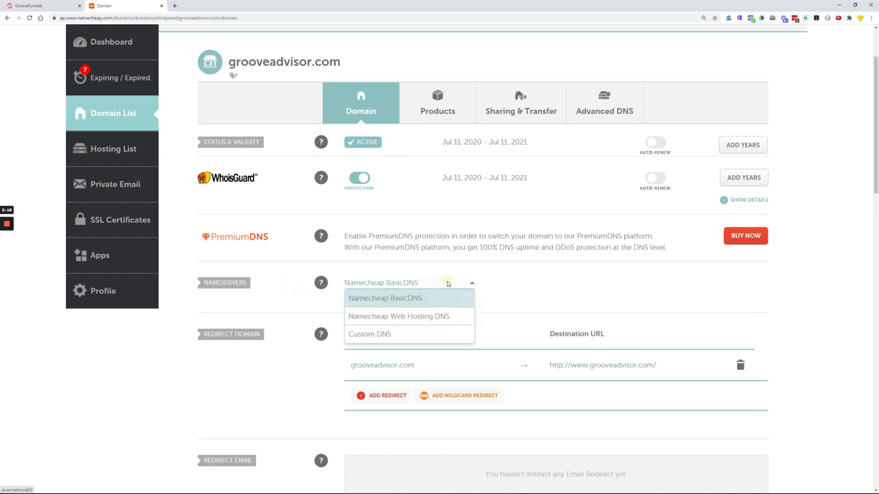
{"action": "left_click", "coordinate": [387, 334]}
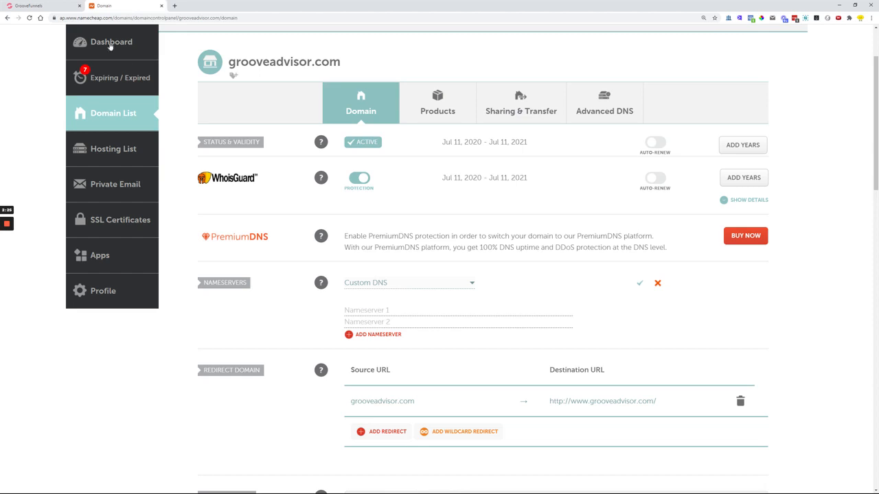
Copy the nameserver apollo.ns.cloudflare.com from GrooveFunnels and enter it as Nameserver 1 in Namecheap.
{"action": "left_click", "coordinate": [54, 4]}
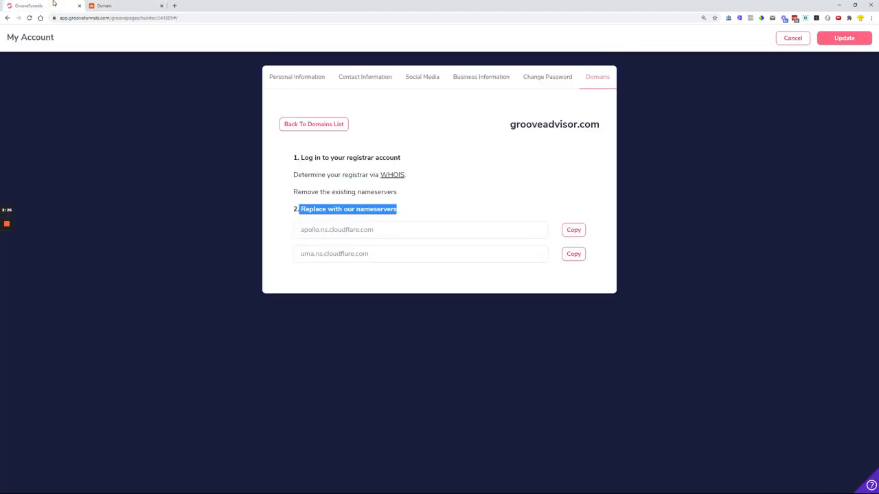
{"action": "left_click", "coordinate": [469, 204]}
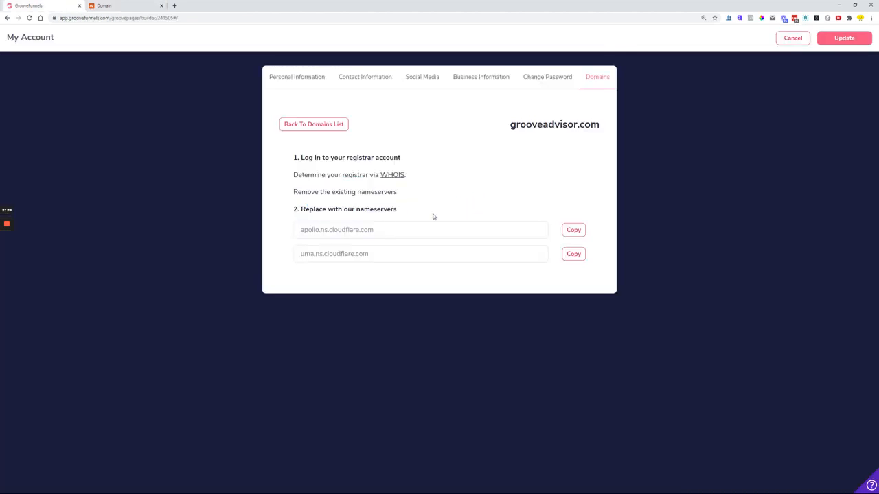
{"action": "left_click", "coordinate": [573, 230]}
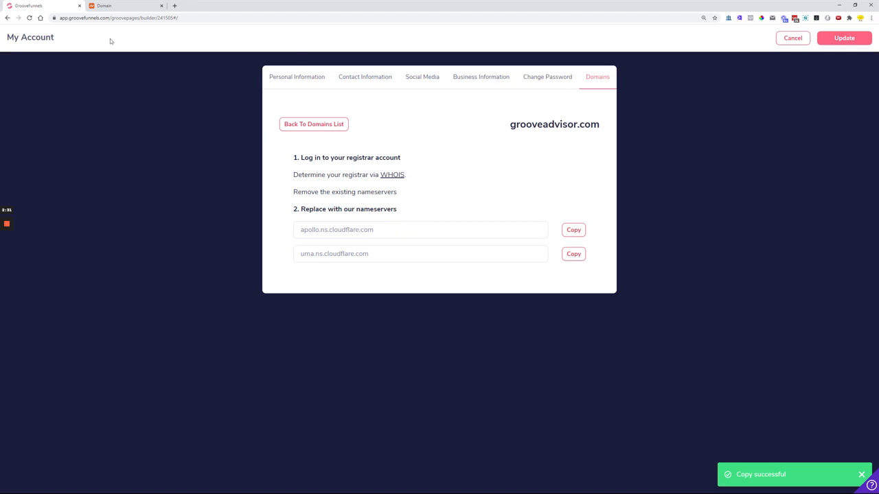
{"action": "left_click", "coordinate": [103, 6]}
{"action": "left_click", "coordinate": [382, 310]}
{"action": "key", "text": "ctrl+v"}
Copy uma.ns.cloudflare.com from GrooveFunnels into Namecheap as Nameserver 2 and save the custom nameservers.
{"action": "left_click", "coordinate": [71, 6]}
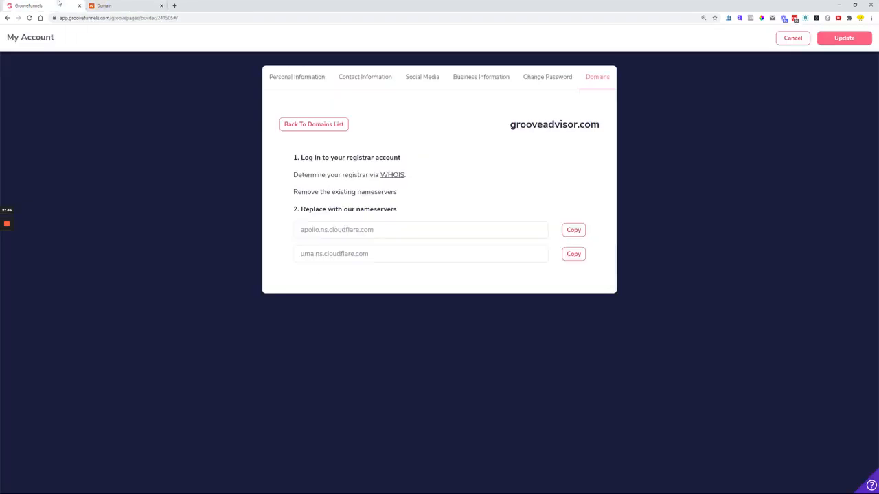
{"action": "left_click", "coordinate": [573, 254]}
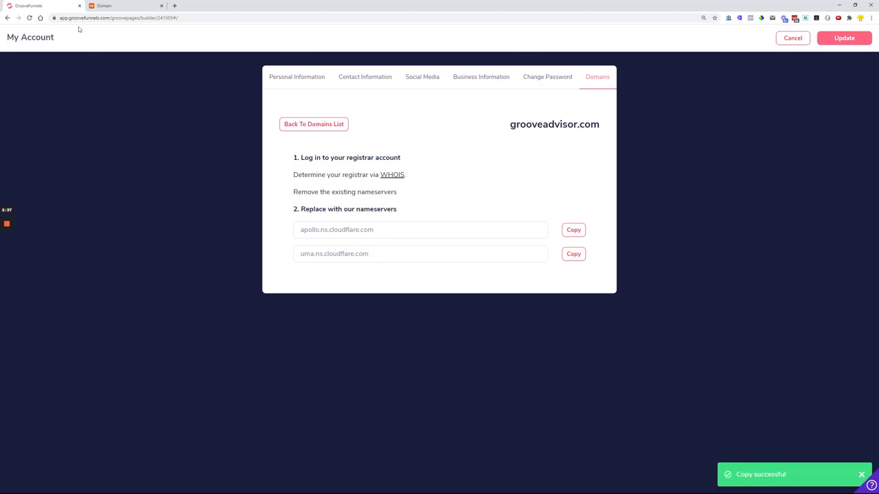
{"action": "left_click", "coordinate": [105, 6]}
{"action": "left_click", "coordinate": [390, 321]}
{"action": "key", "text": "ctrl+v"}
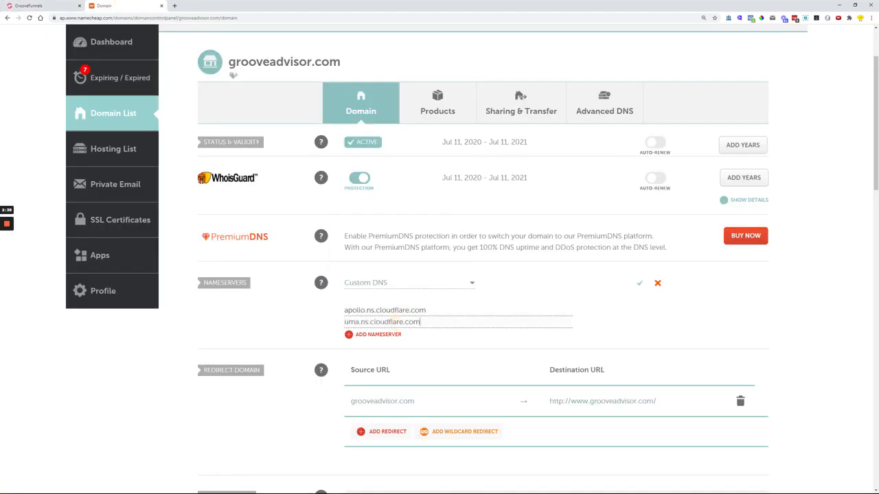
{"action": "left_click", "coordinate": [638, 284]}
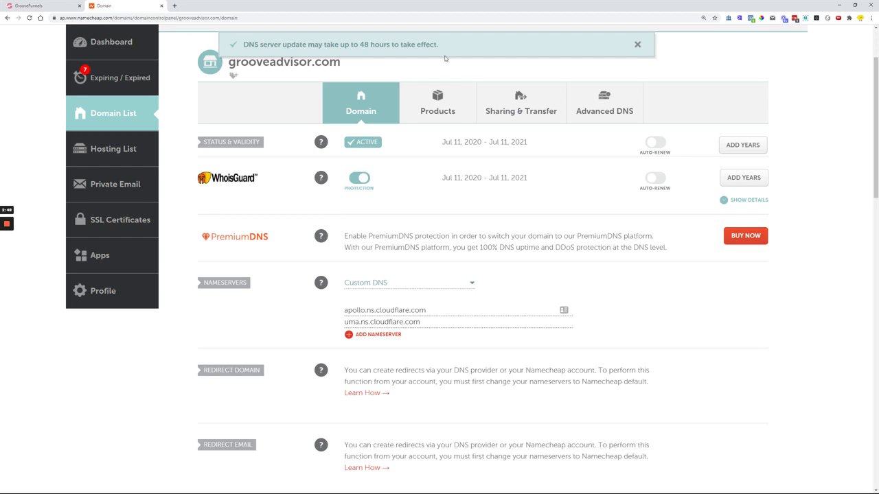
{"action": "left_click_drag", "start_coordinate": [243, 44], "coordinate": [440, 48]}
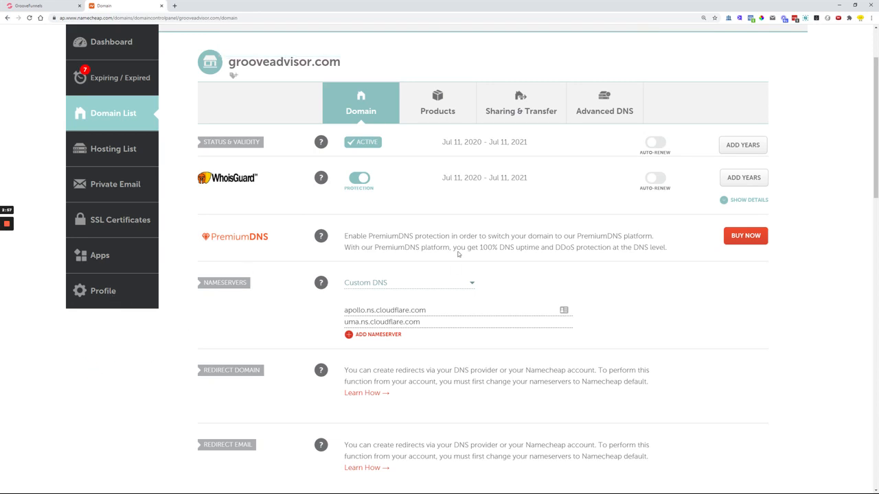
Return to the domains list in GrooveFunnels and check the hosting status of grooveadvisor.com.
{"action": "left_click", "coordinate": [55, 4]}
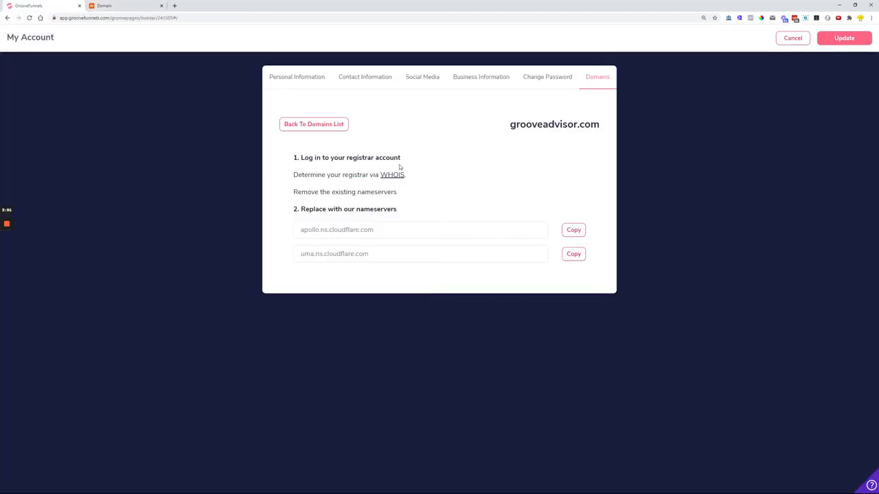
{"action": "left_click", "coordinate": [318, 126]}
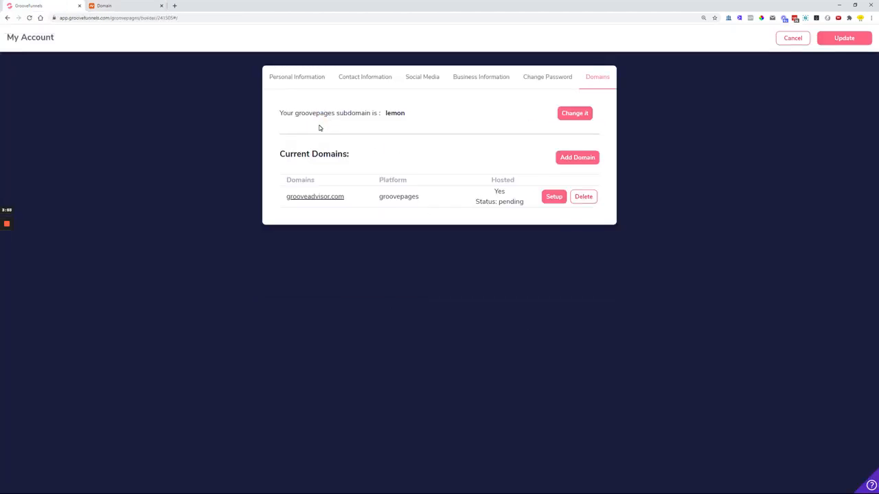
{"action": "left_click_drag", "start_coordinate": [475, 201], "coordinate": [524, 202]}
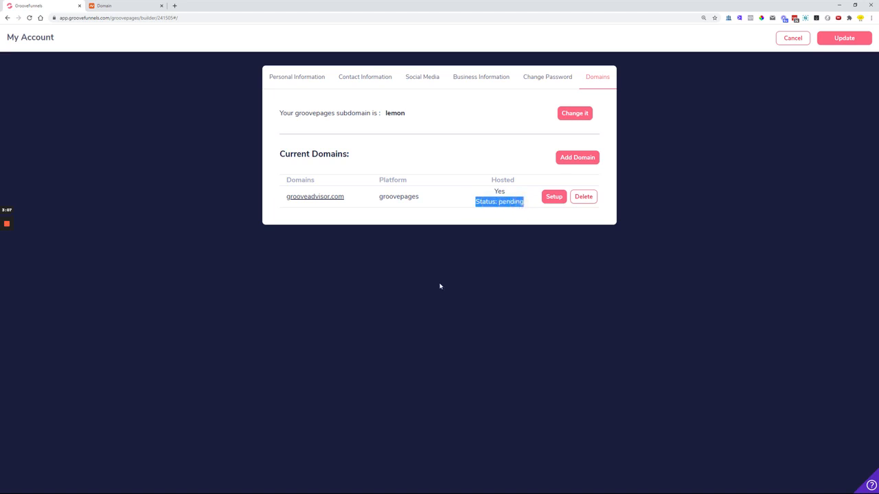
{"action": "left_click", "coordinate": [475, 214]}
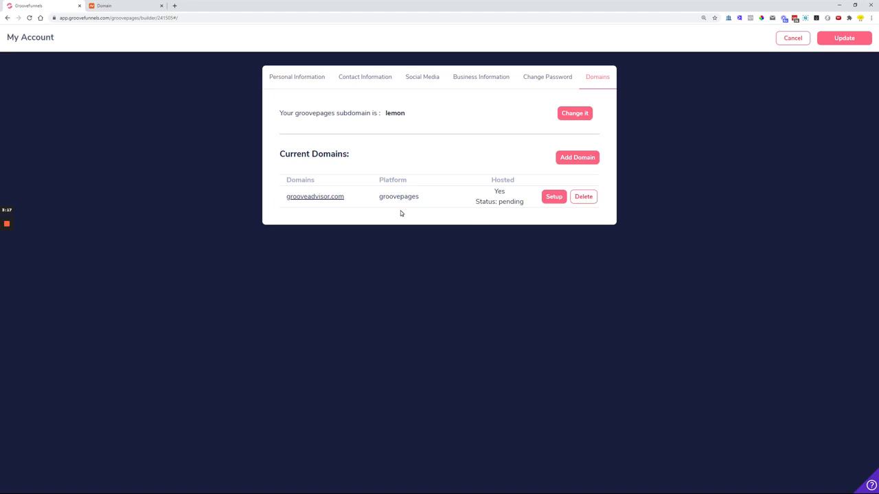
{"action": "left_click_drag", "start_coordinate": [475, 201], "coordinate": [525, 202]}
{"action": "mouse_move", "coordinate": [6, 255]}
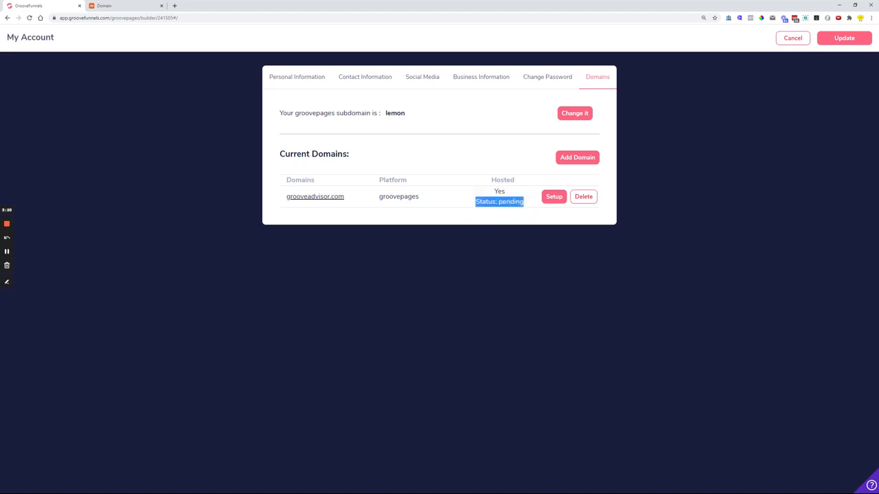
{"action": "left_click", "coordinate": [6, 252]}
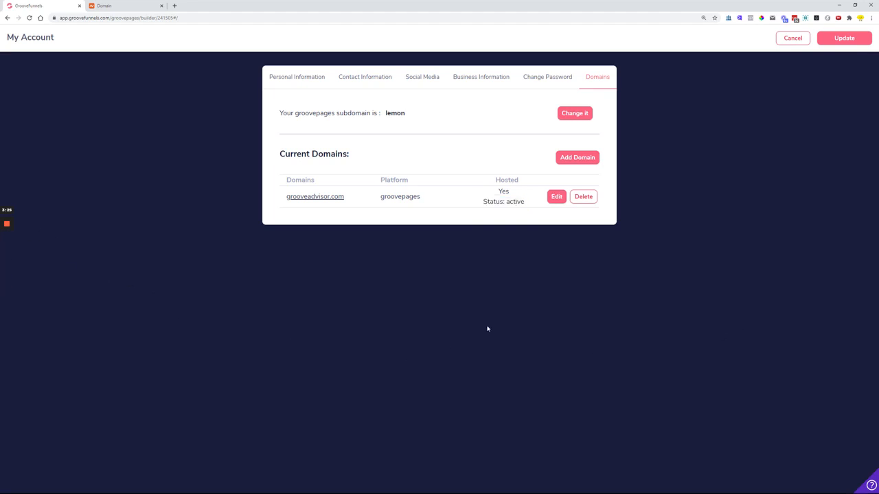
{"action": "left_click", "coordinate": [484, 201]}
{"action": "left_click_drag", "start_coordinate": [484, 201], "coordinate": [527, 202]}
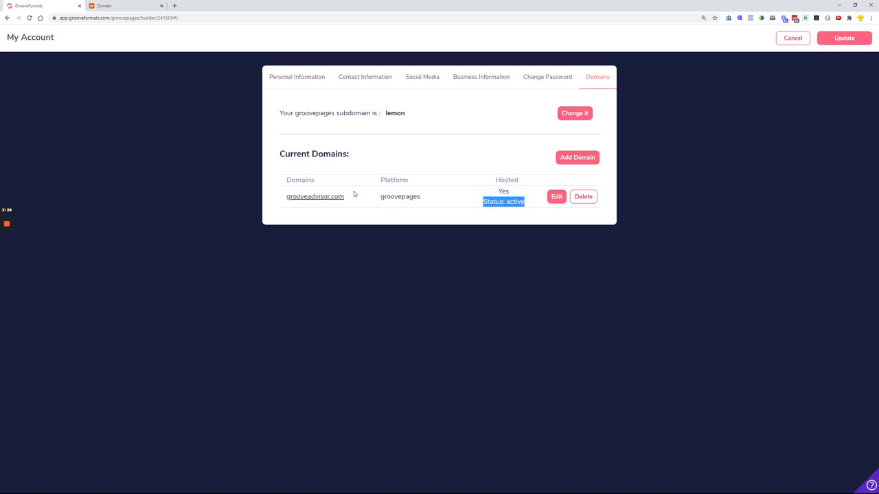
{"action": "left_click", "coordinate": [374, 222]}
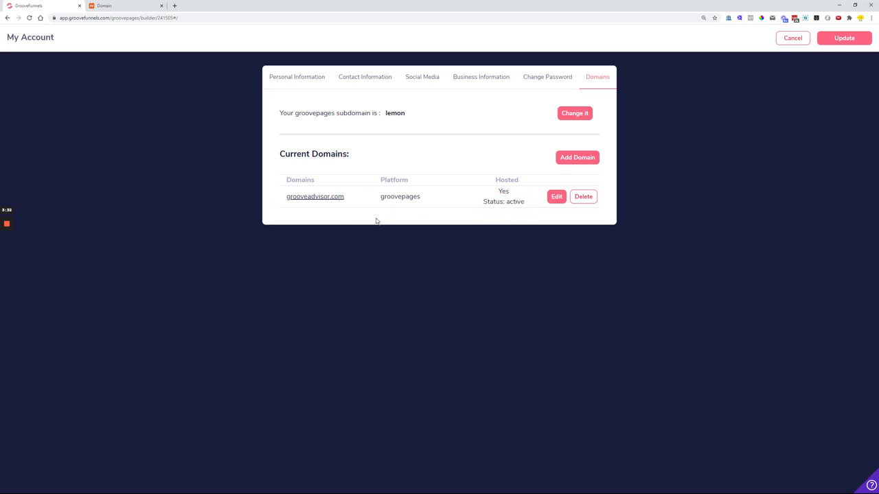
Open the DNS records of grooveadvisor.com and delete the www CNAME record pointing to parkingpage.namecheap.com.
{"action": "left_click", "coordinate": [555, 198]}
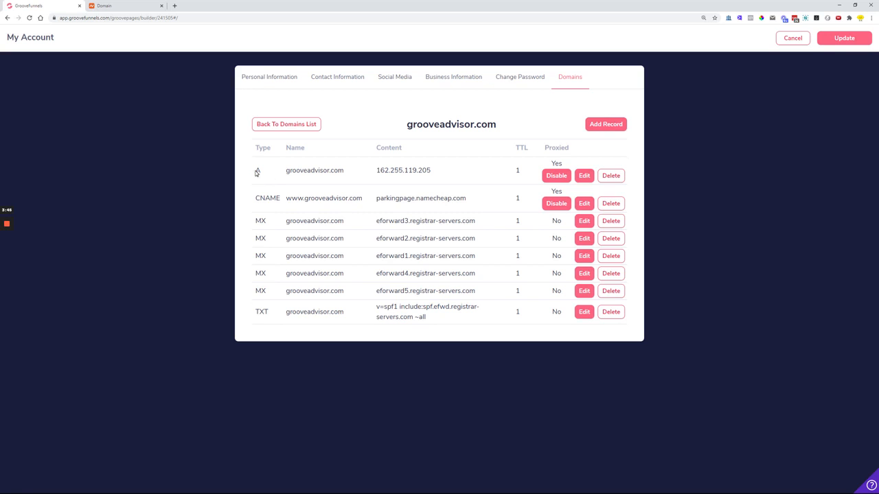
{"action": "left_click_drag", "start_coordinate": [255, 170], "coordinate": [286, 198]}
{"action": "left_click", "coordinate": [255, 198]}
{"action": "left_click_drag", "start_coordinate": [467, 199], "coordinate": [380, 199]}
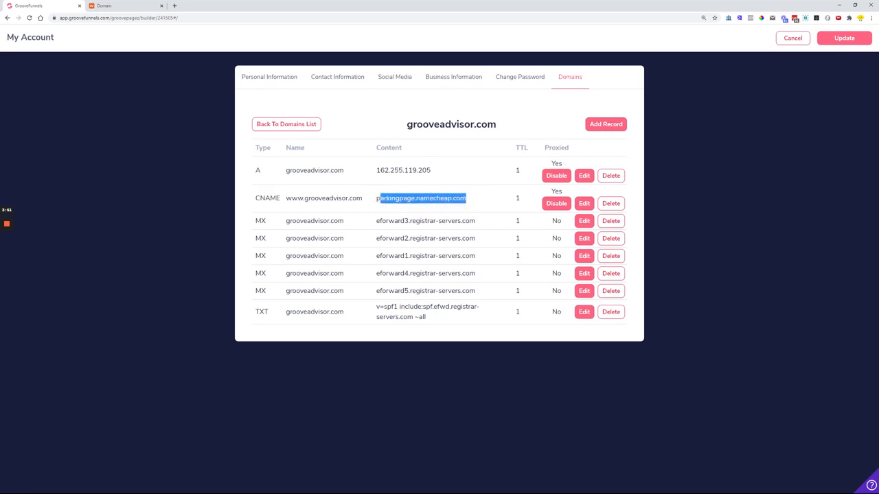
{"action": "left_click", "coordinate": [432, 170]}
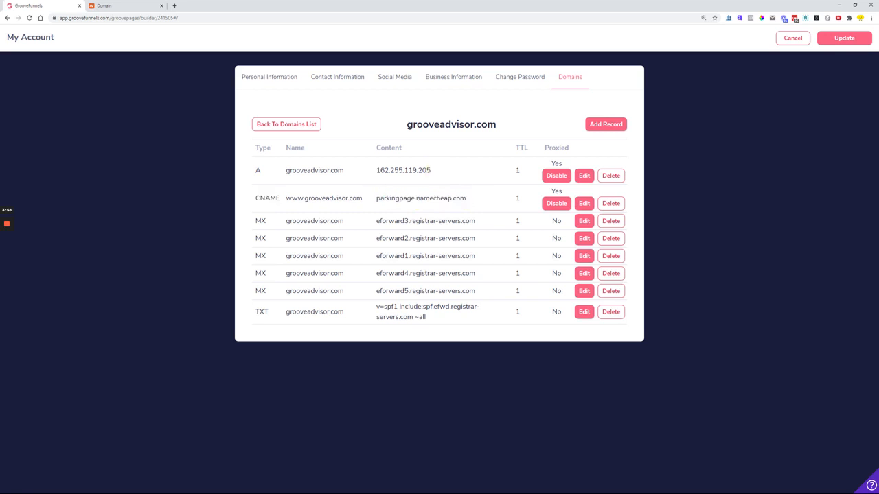
{"action": "left_click_drag", "start_coordinate": [466, 199], "coordinate": [416, 199]}
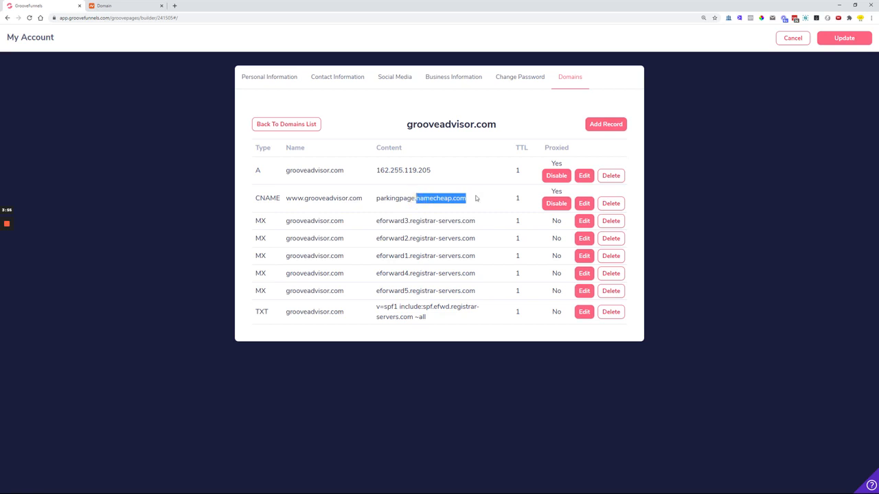
{"action": "left_click", "coordinate": [492, 197]}
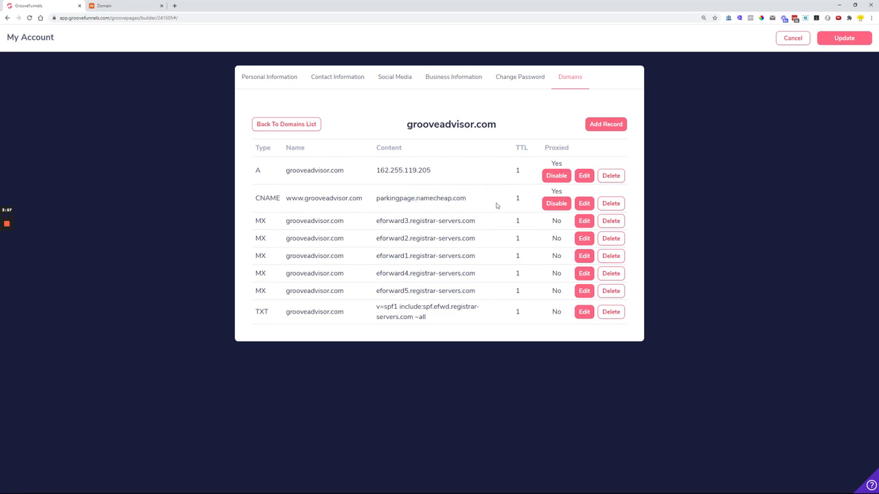
{"action": "left_click", "coordinate": [609, 204]}
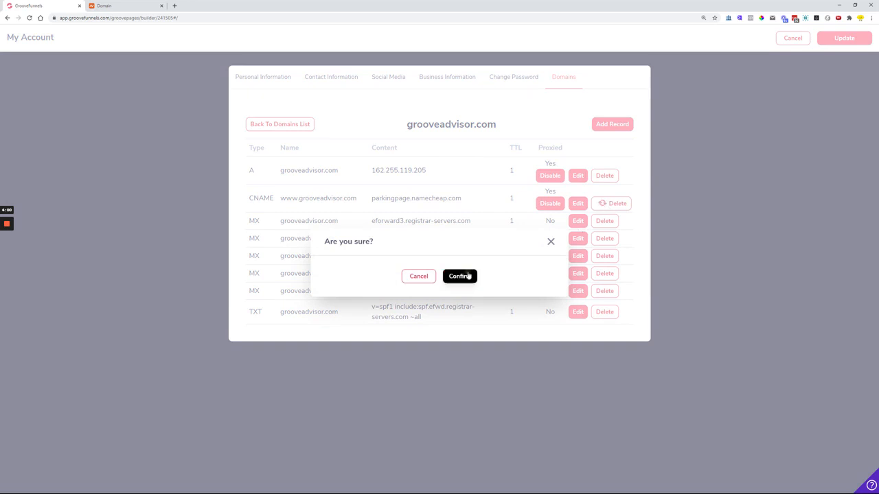
{"action": "left_click", "coordinate": [460, 276]}
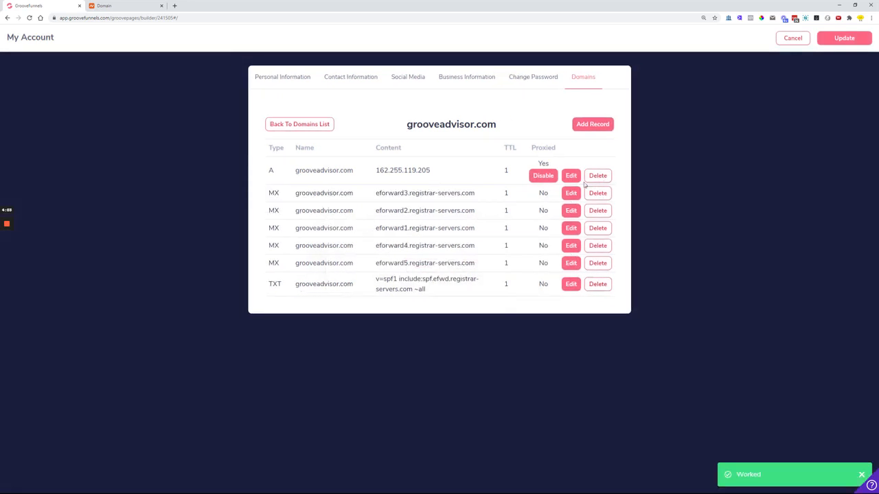
Delete the A record of grooveadvisor.com pointing to 162.255.119.205, return to the domains list and save the account changes.
{"action": "left_click", "coordinate": [597, 175]}
{"action": "left_click", "coordinate": [464, 278]}
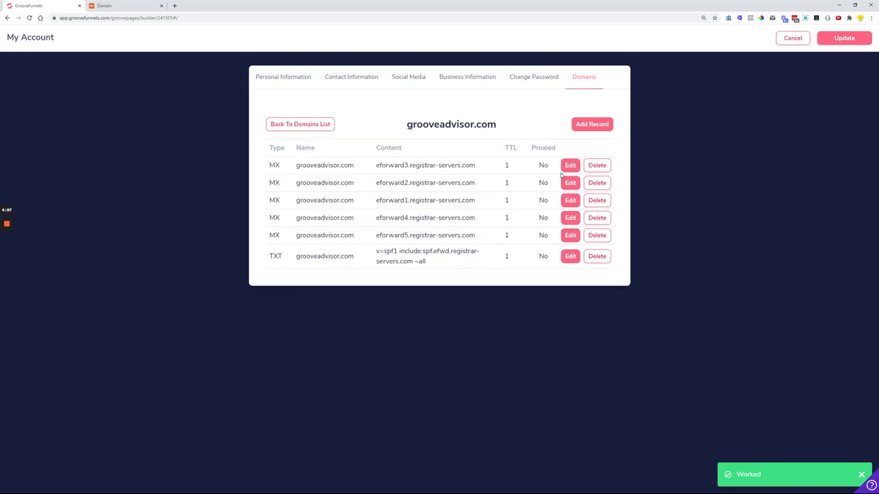
{"action": "left_click", "coordinate": [316, 124]}
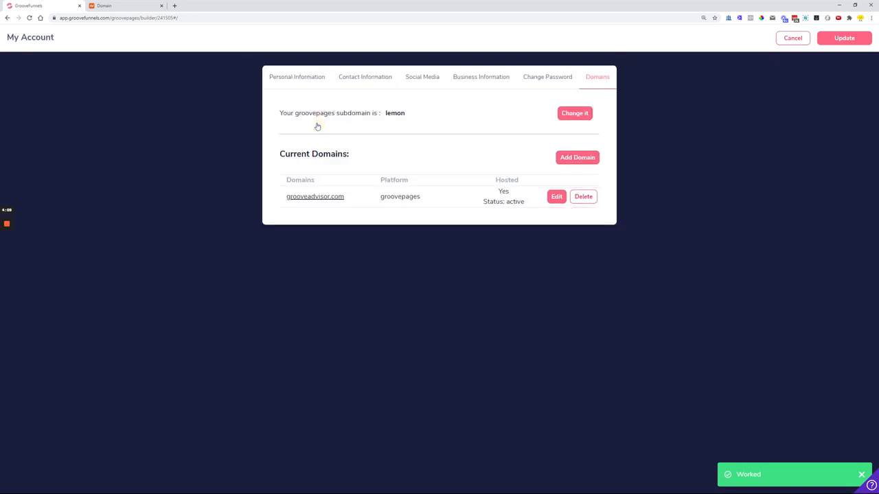
{"action": "left_click", "coordinate": [843, 36]}
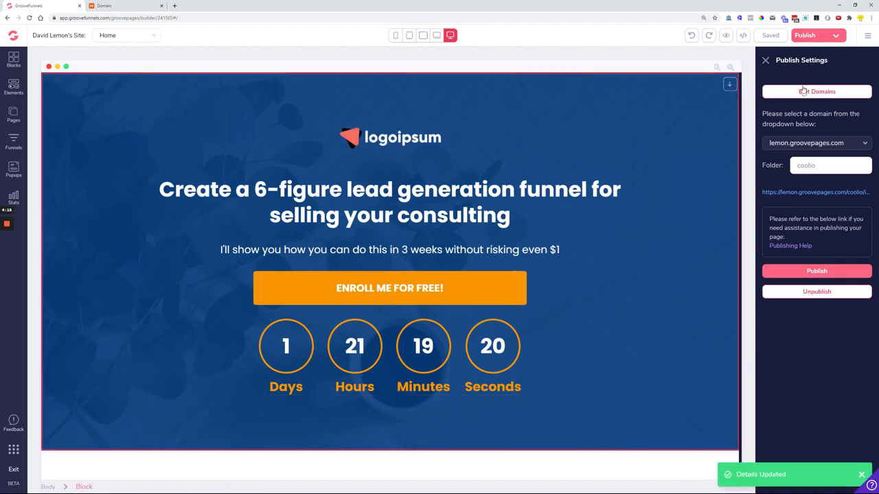
Choose grooveadvisor.com as the publishing domain and publish the site to it.
{"action": "left_click", "coordinate": [801, 144]}
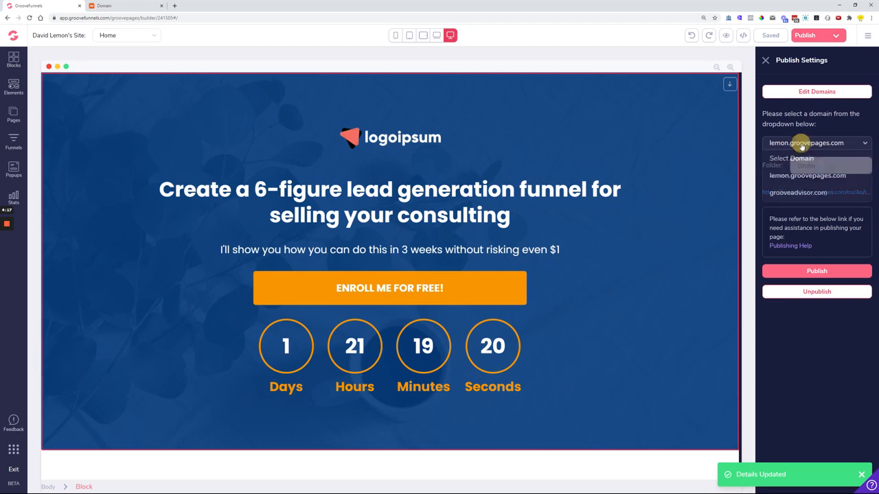
{"action": "left_click", "coordinate": [794, 193]}
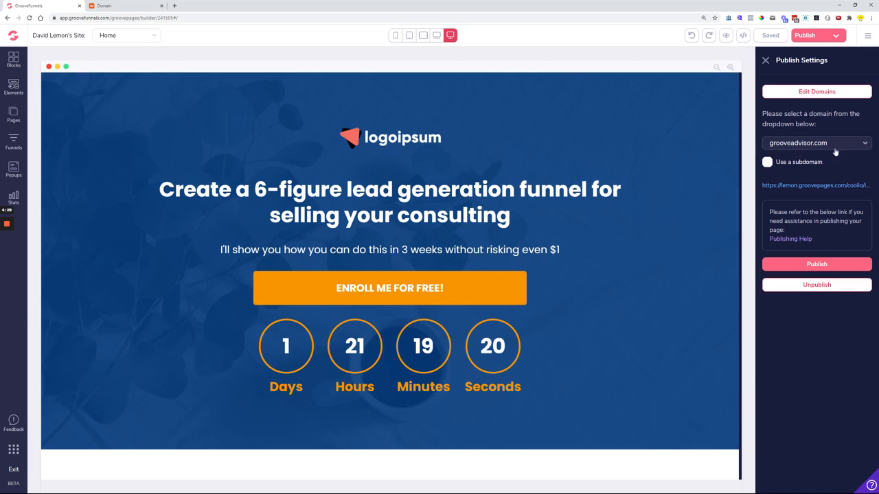
{"action": "left_click", "coordinate": [824, 264]}
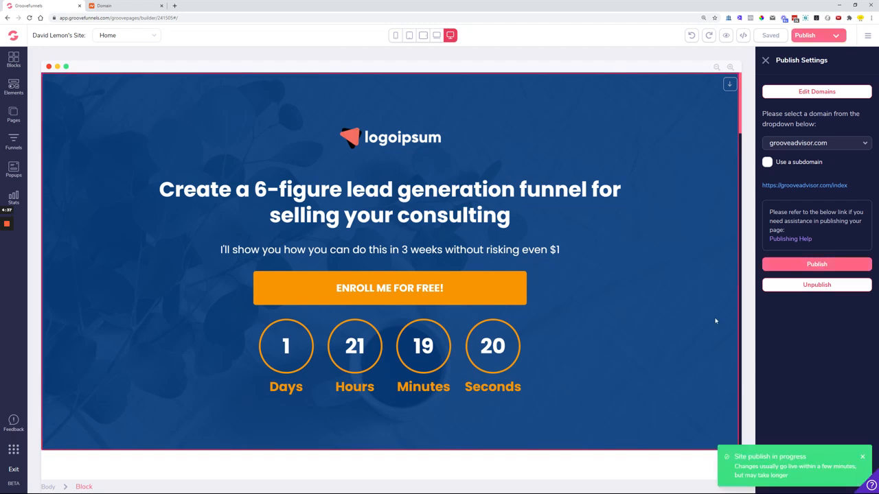
{"action": "left_click_drag", "start_coordinate": [761, 466], "coordinate": [855, 467]}
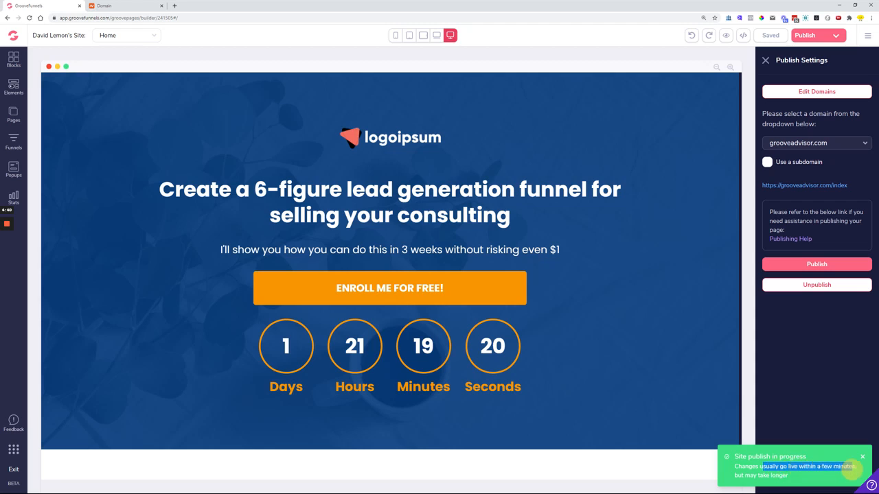
{"action": "left_click", "coordinate": [814, 365]}
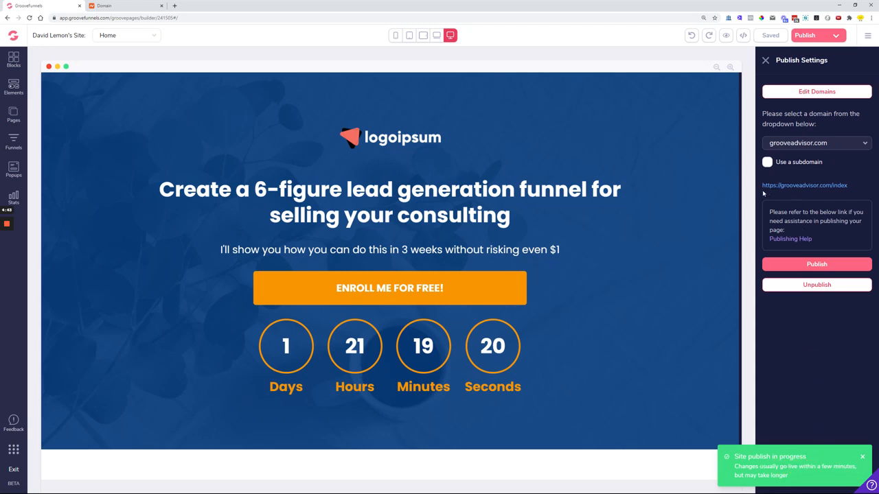
View the live page at grooveadvisor.com/index, check its address, and close it.
{"action": "left_click", "coordinate": [809, 186]}
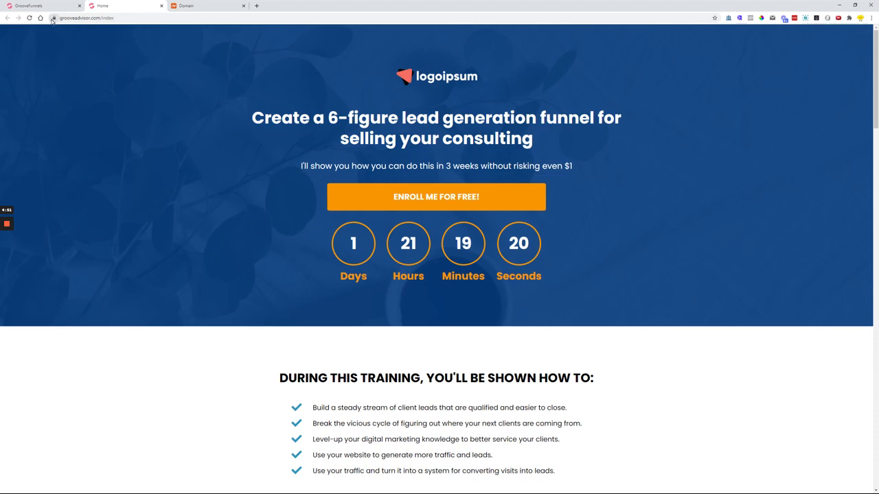
{"action": "left_click_drag", "start_coordinate": [61, 19], "coordinate": [98, 20]}
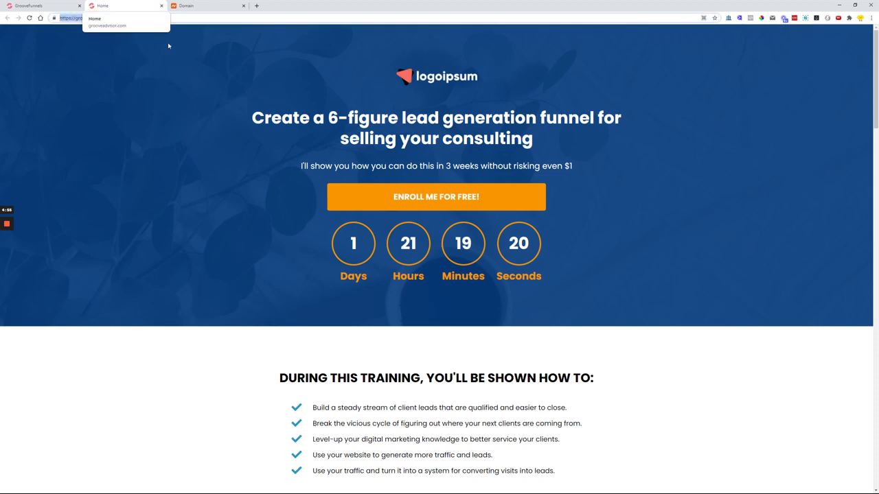
{"action": "left_click", "coordinate": [161, 6]}
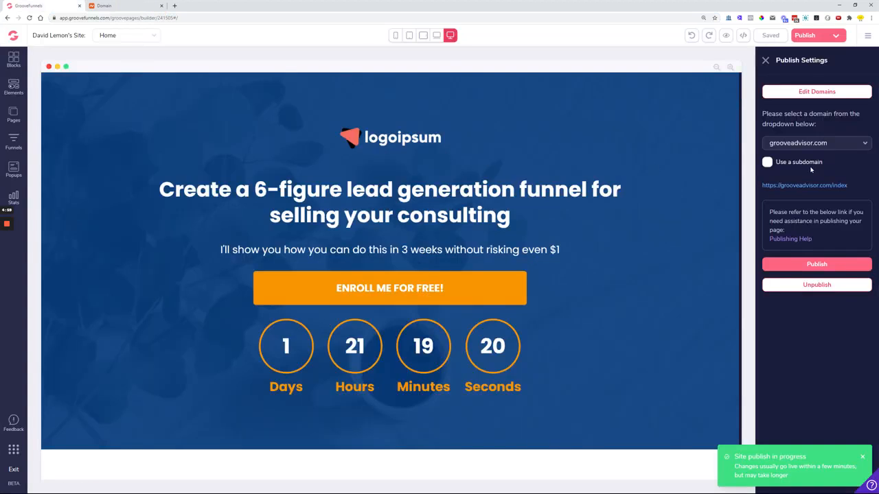
Enable a subdomain for grooveadvisor.com with the name lemon and publish the site there.
{"action": "left_click", "coordinate": [767, 165]}
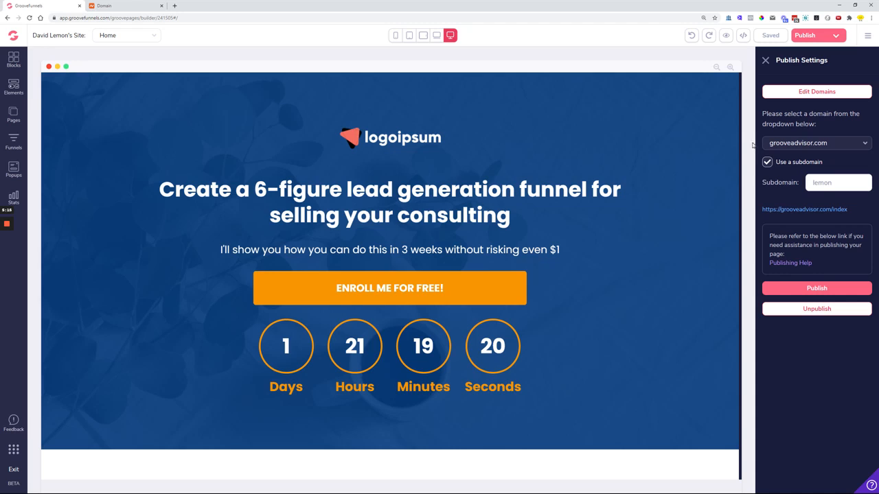
{"action": "left_click", "coordinate": [840, 181]}
{"action": "double_click", "coordinate": [814, 182]}
{"action": "left_click", "coordinate": [841, 184]}
{"action": "left_click", "coordinate": [823, 289]}
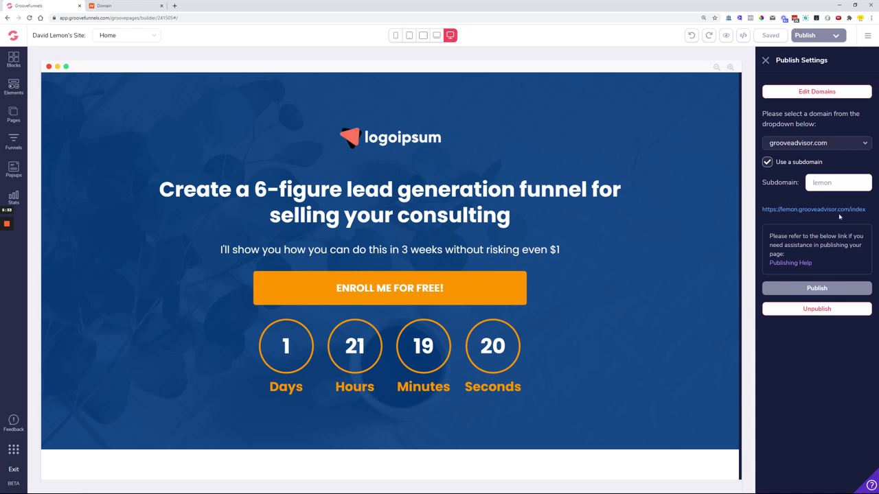
View the live page at lemon.grooveadvisor.com/index, check the subdomain and domain in its address, and close it.
{"action": "left_click", "coordinate": [803, 210]}
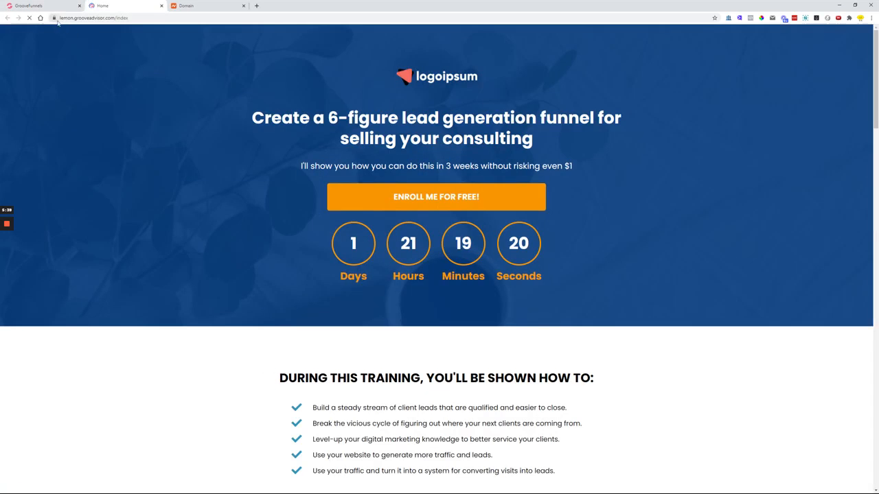
{"action": "left_click_drag", "start_coordinate": [60, 18], "coordinate": [76, 20]}
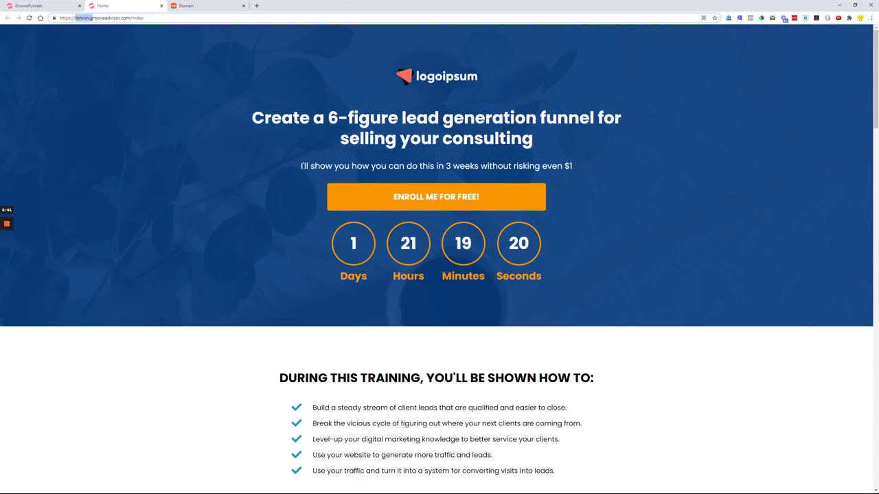
{"action": "left_click_drag", "start_coordinate": [131, 19], "coordinate": [91, 21]}
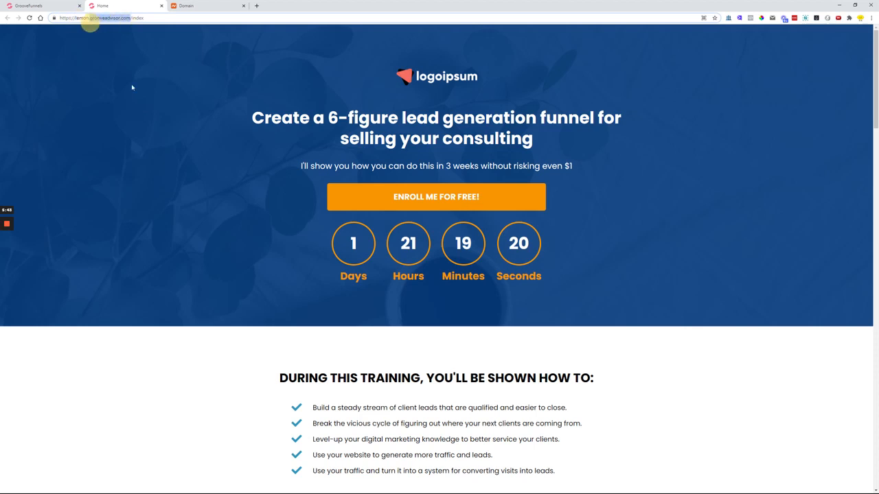
{"action": "left_click", "coordinate": [162, 5]}
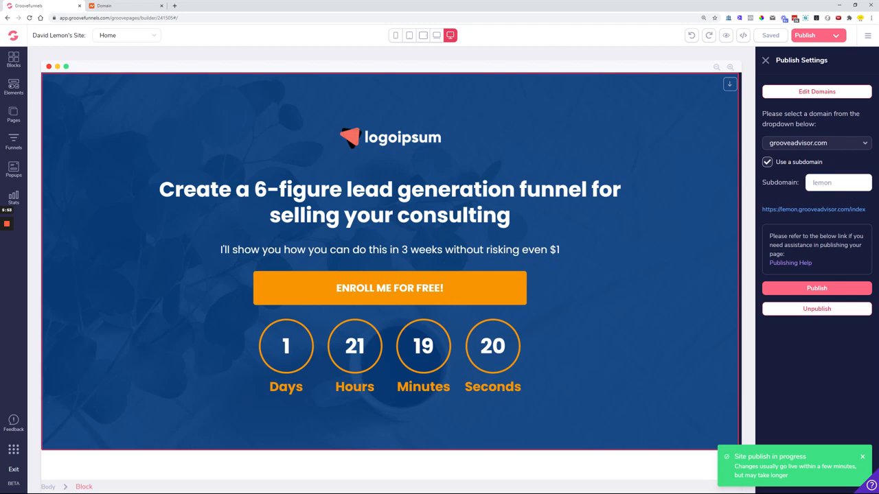
Unpublish the site from the lemon subdomain of grooveadvisor.com and close the publish settings.
{"action": "left_click", "coordinate": [816, 310]}
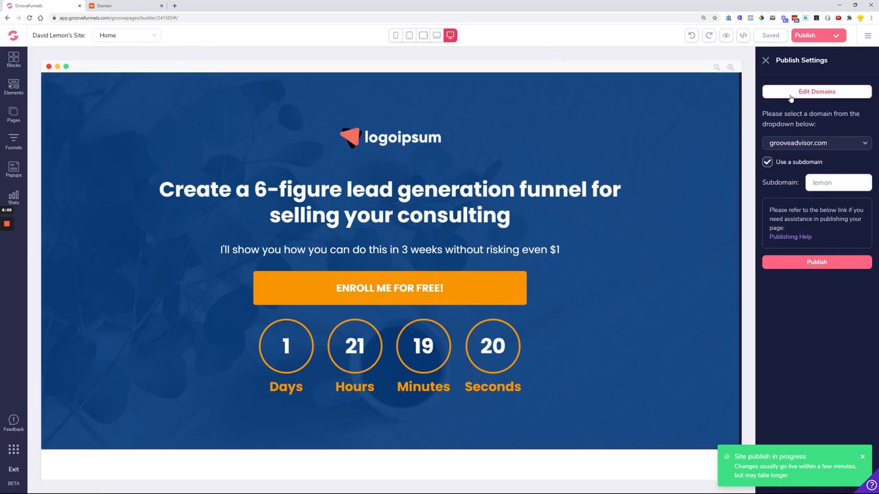
{"action": "left_click", "coordinate": [766, 62]}
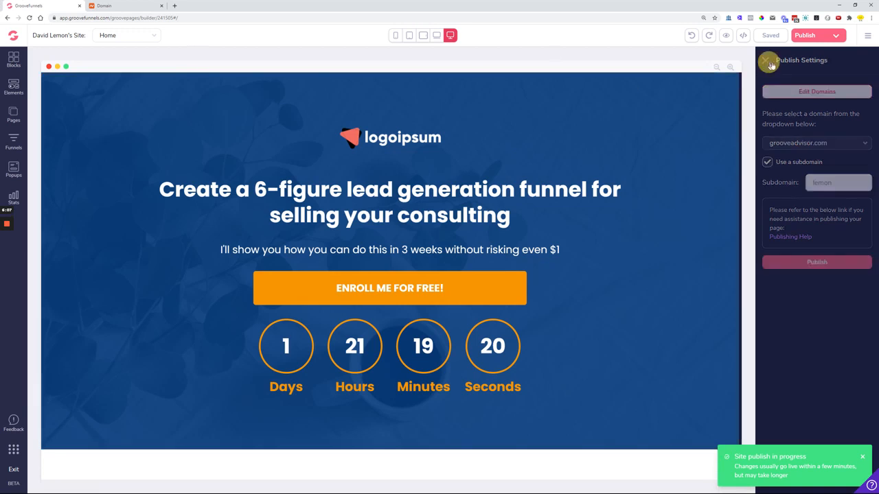